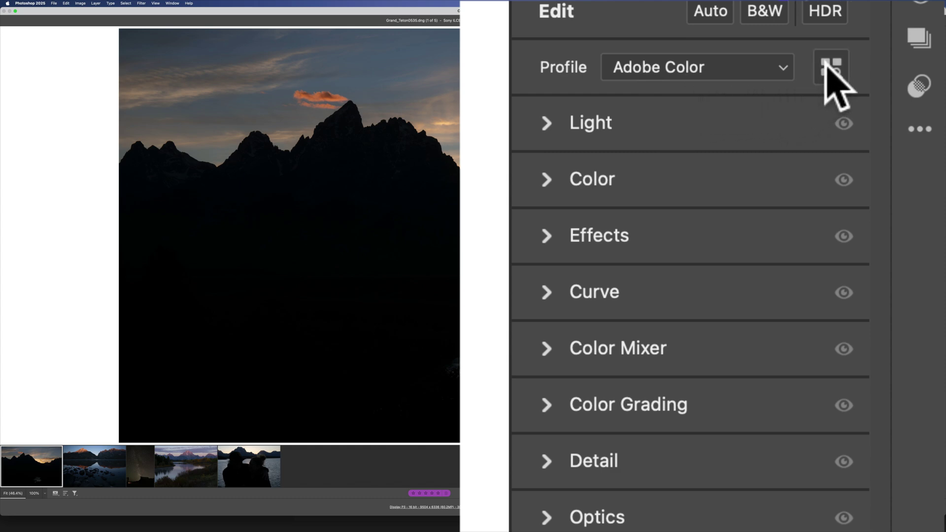
Pick Adobe Adaptive (beta) from Favorites in the profile browser for the sunset photo
click(826, 65)
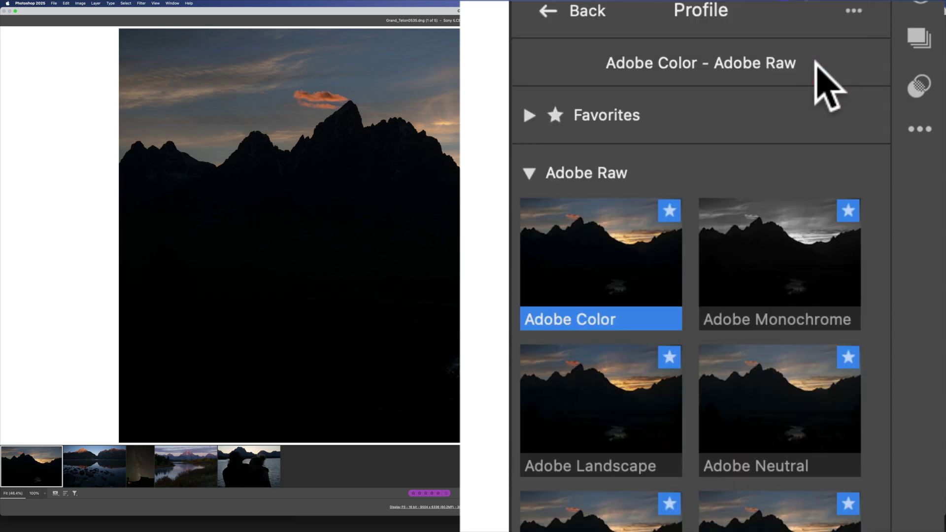
click(522, 115)
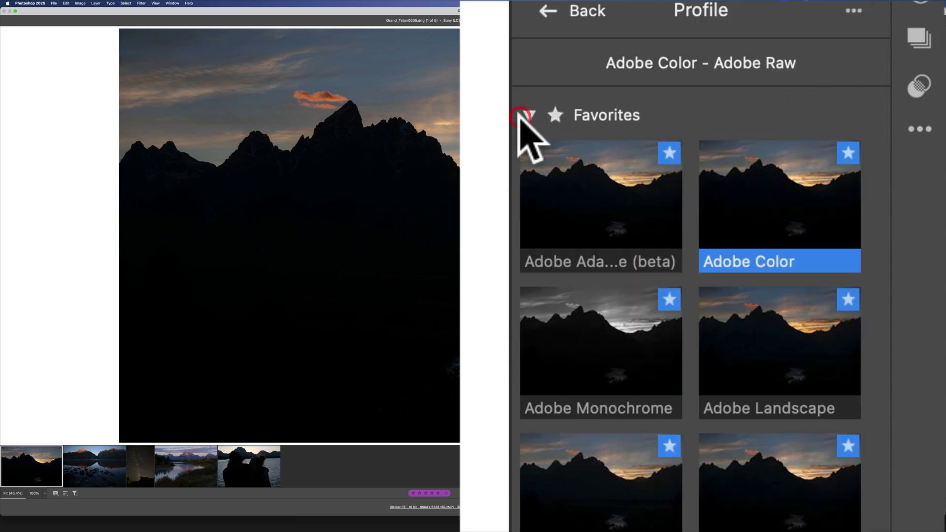
click(563, 210)
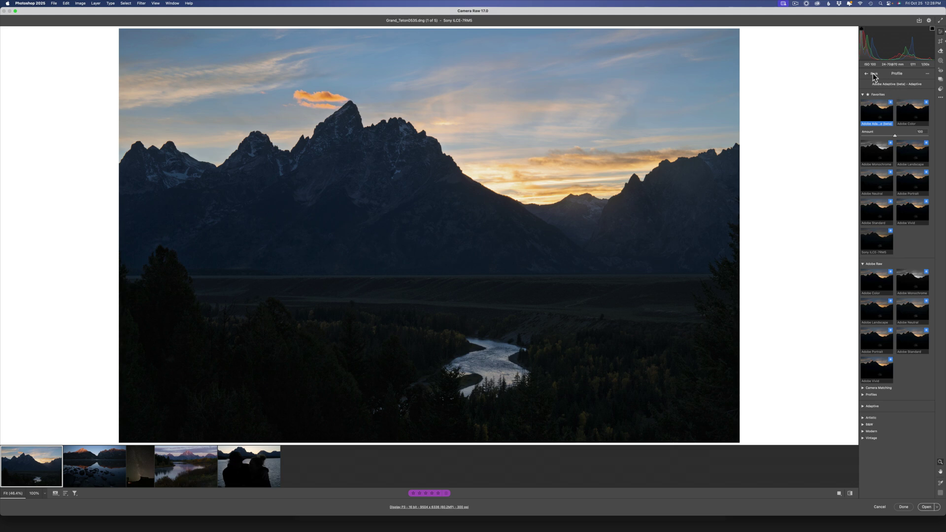
Leave the profile browser and set the Adaptive profile Amount to about 131
click(874, 75)
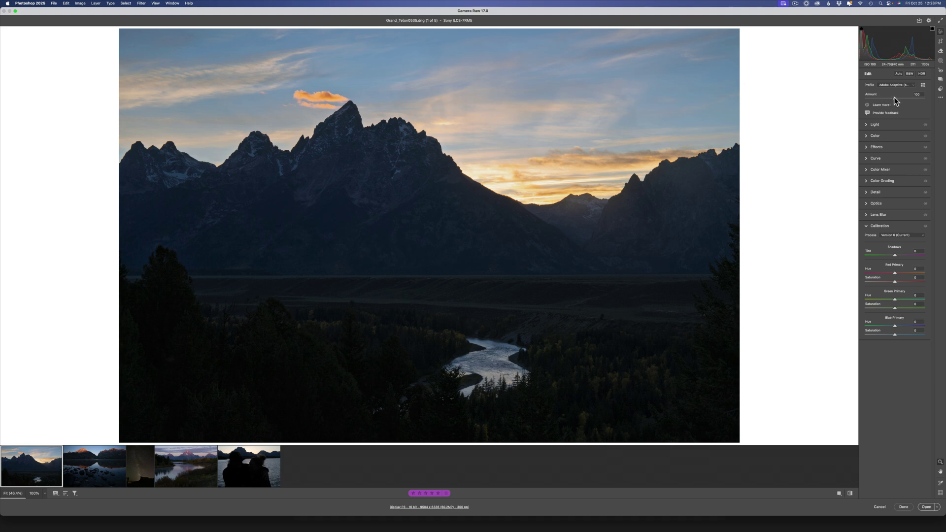
mouse_move(895, 96)
mouse_down()
mouse_move(920, 103)
mouse_move(861, 98)
mouse_move(928, 102)
mouse_move(903, 99)
mouse_up()
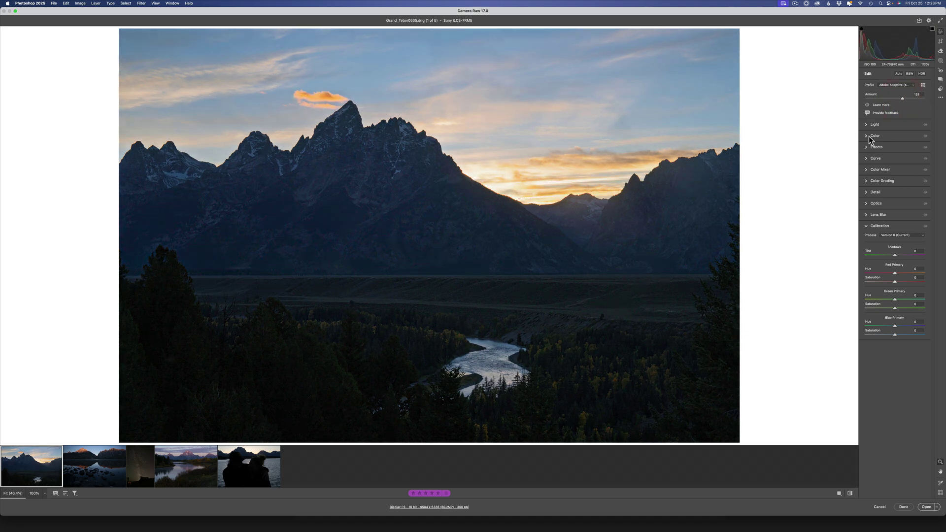
click(867, 124)
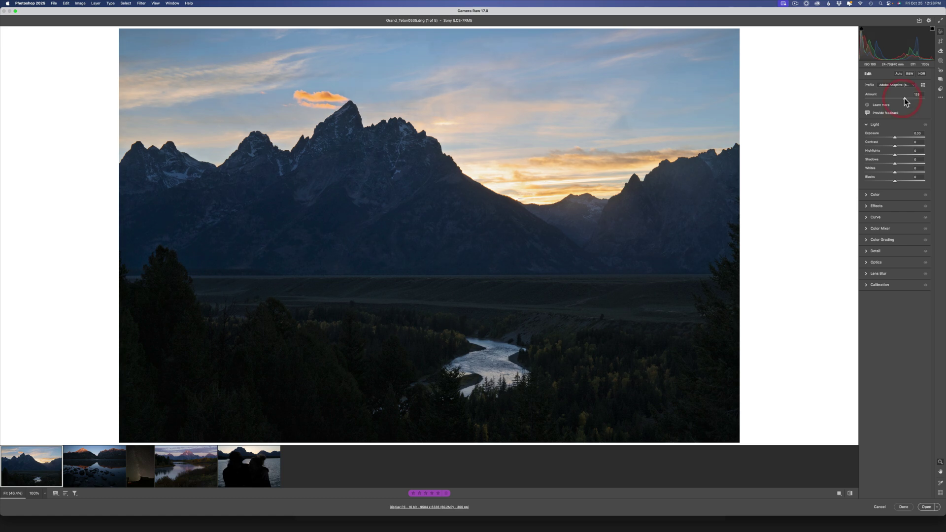
drag(907, 99, 906, 103)
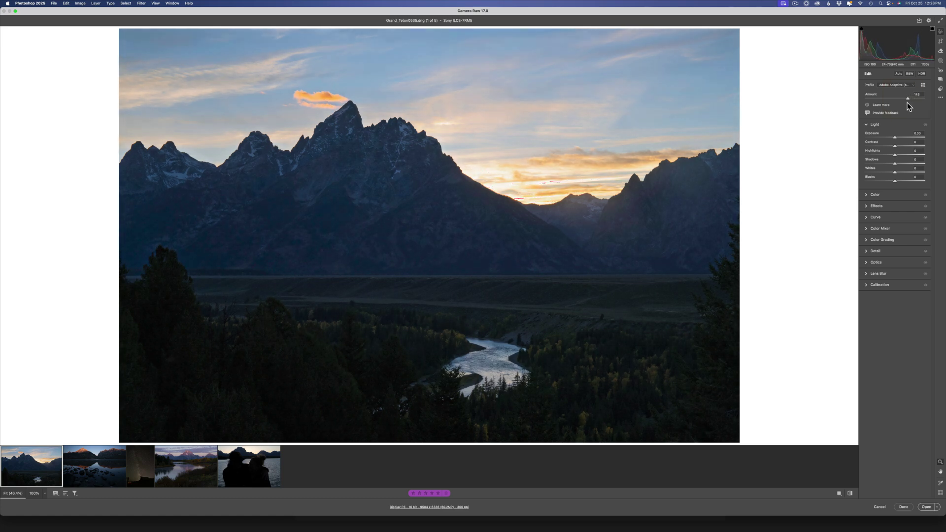
click(904, 103)
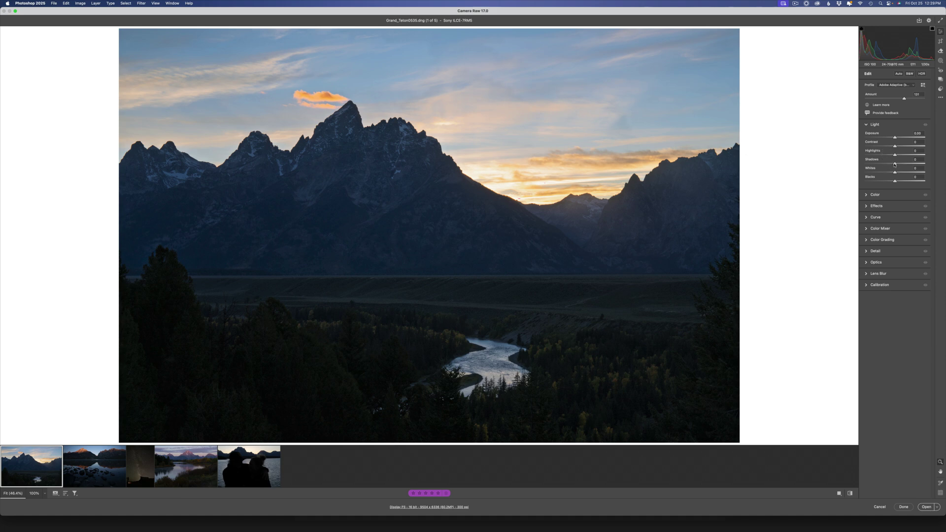
Lift the Shadows, pull down the bright sky Highlights and add Contrast
drag(895, 164, 912, 167)
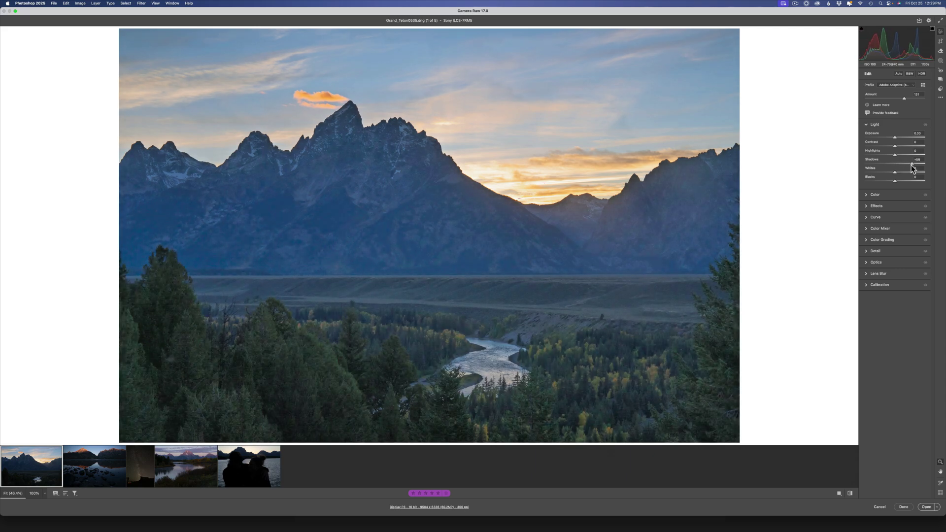
mouse_move(912, 167)
mouse_down()
mouse_move(941, 170)
mouse_move(906, 165)
mouse_up()
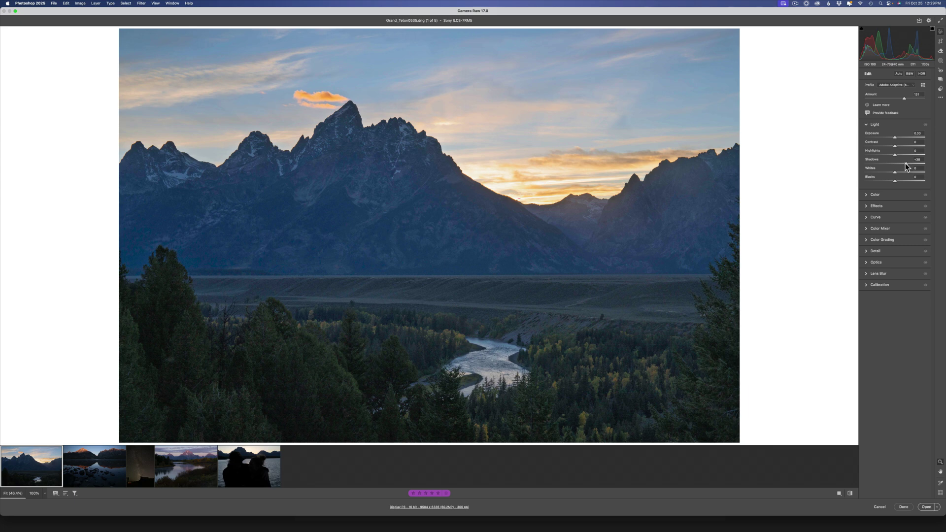
click(906, 164)
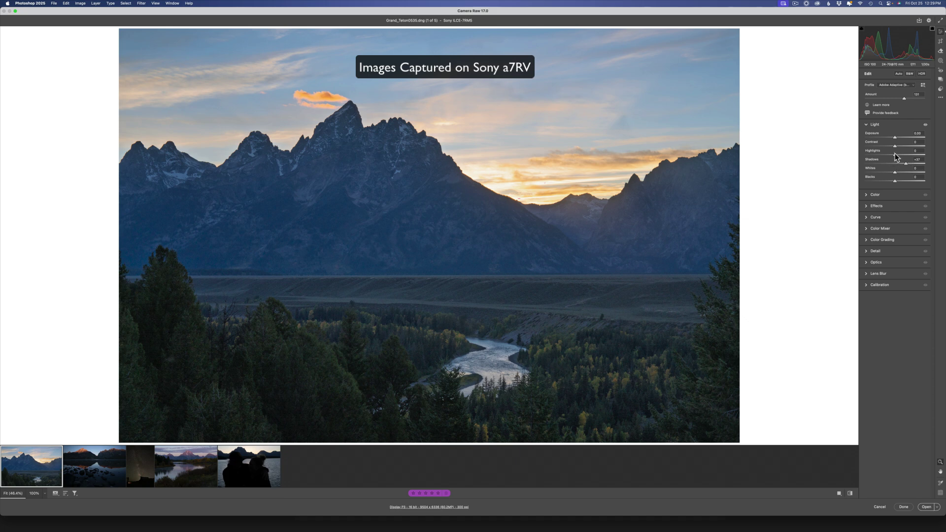
drag(896, 156, 886, 156)
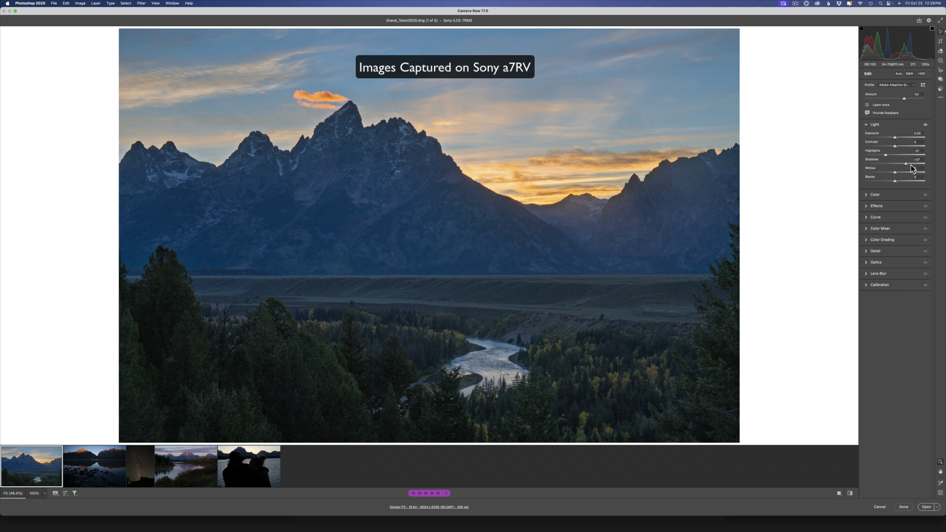
click(910, 167)
drag(894, 146, 912, 164)
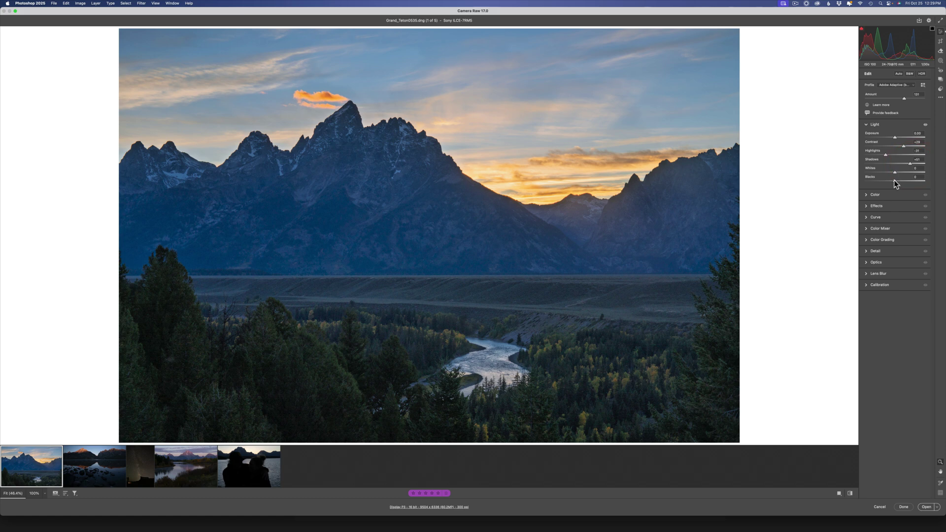
Check black clipping while setting Blacks to +8, then nudge Shadows to +53
alt+click(894, 181)
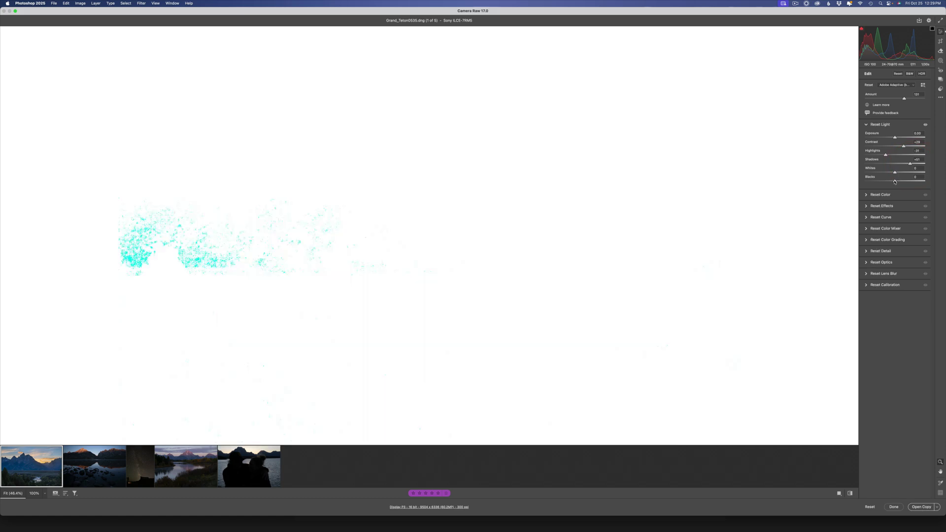
drag(898, 182, 898, 181)
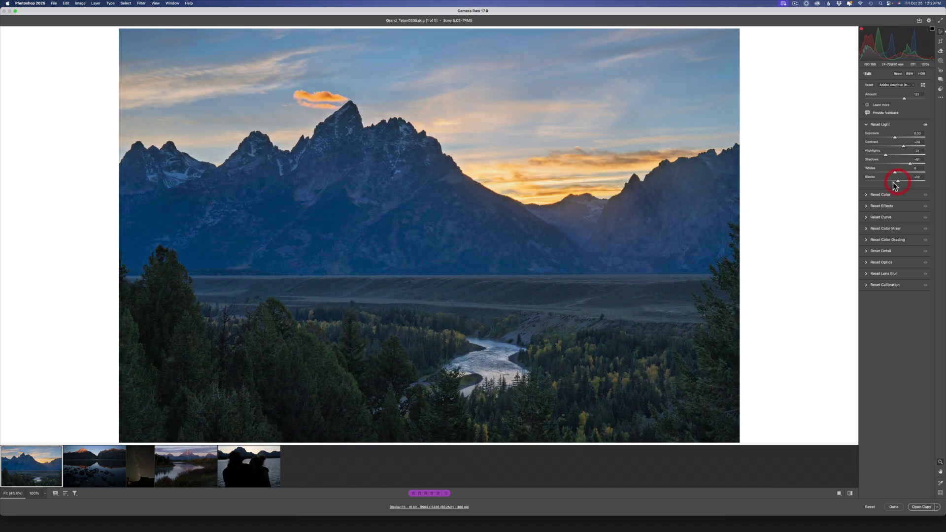
alt+click(898, 181)
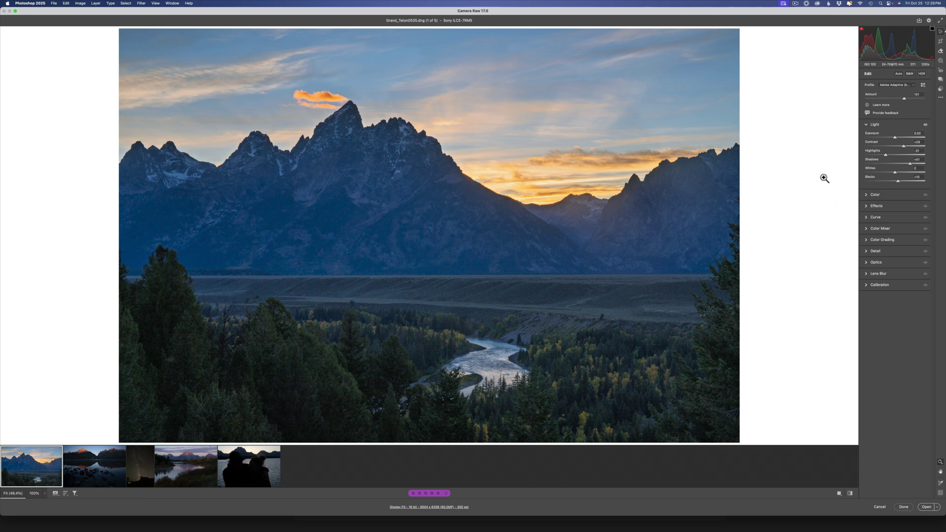
drag(909, 163, 908, 164)
Give the lake reflection photo the Adobe Adaptive (beta) profile from the Profile dropdown
click(109, 465)
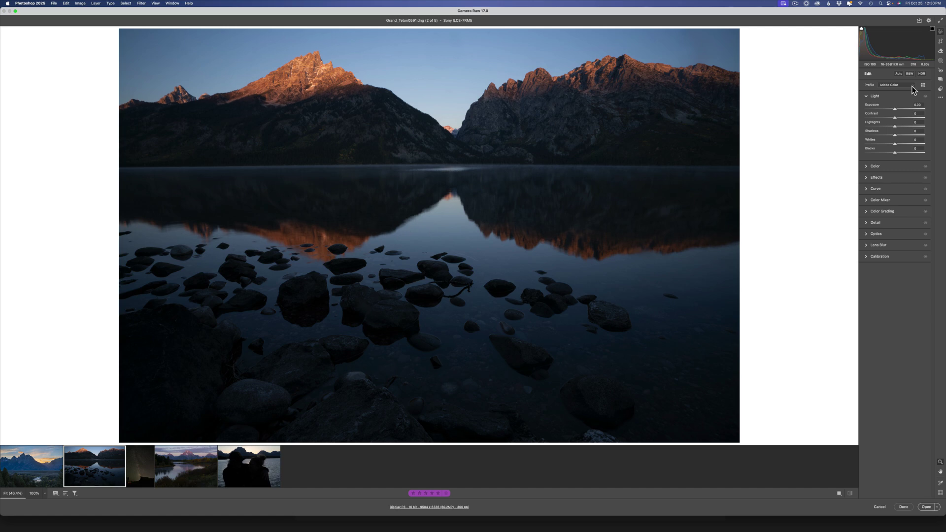
click(912, 85)
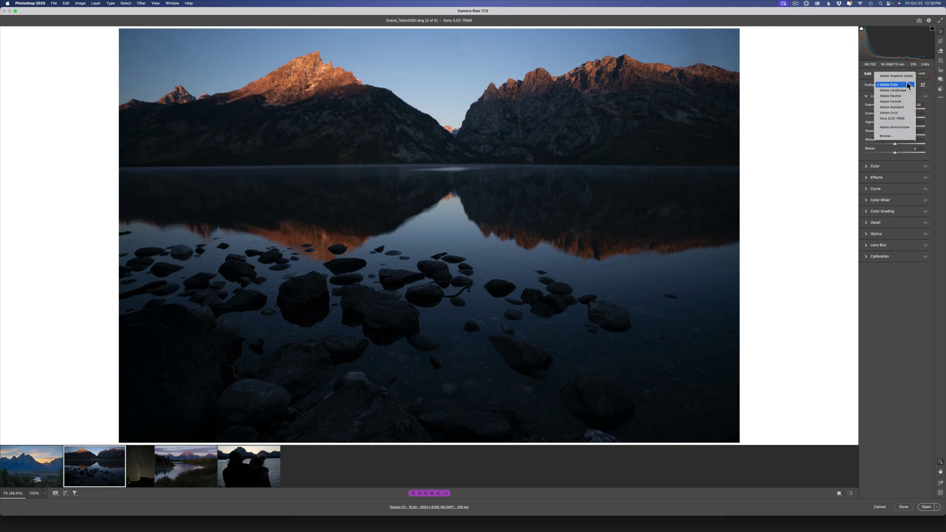
click(896, 76)
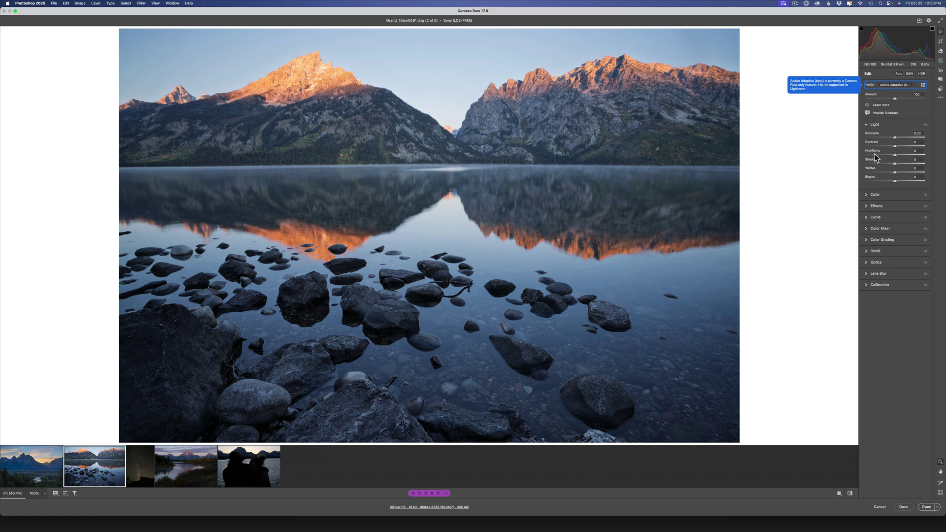
Lower Highlights to -75 and compare against the unedited version
drag(898, 154, 874, 154)
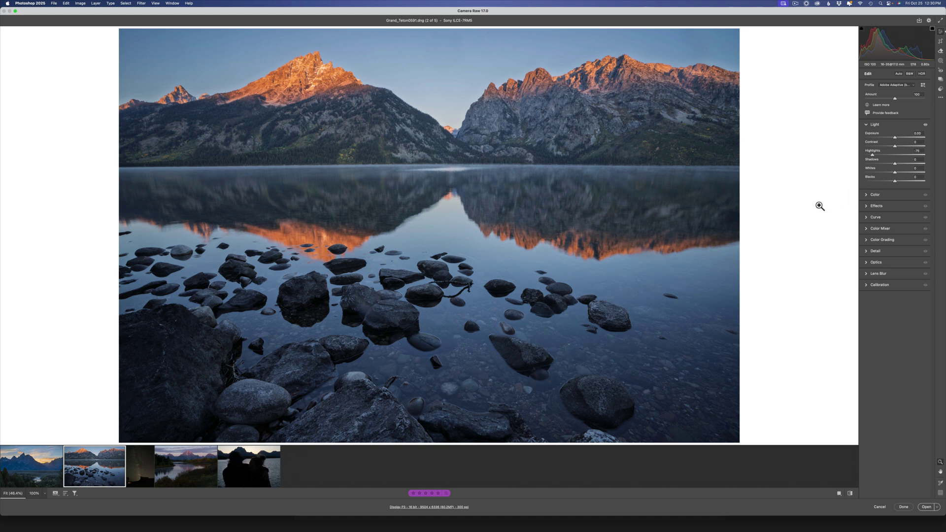
key(super+z)
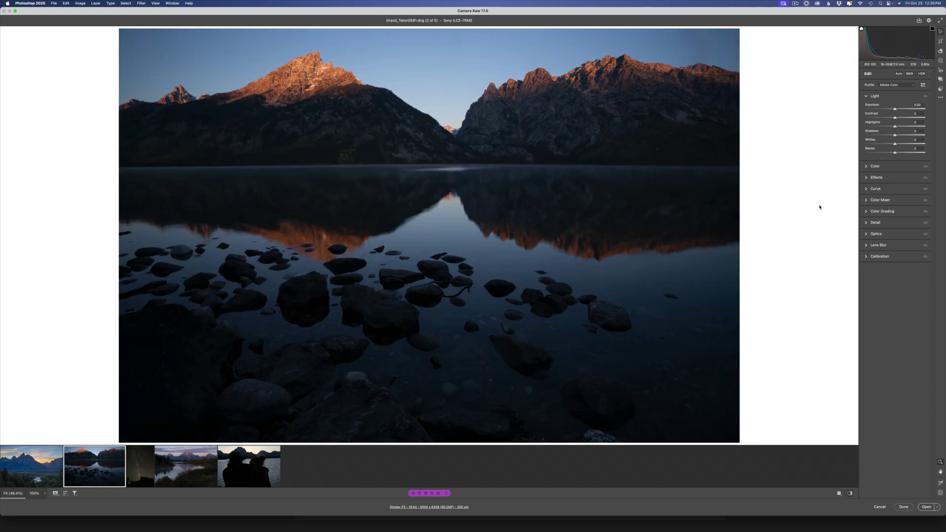
key(super+shift+z)
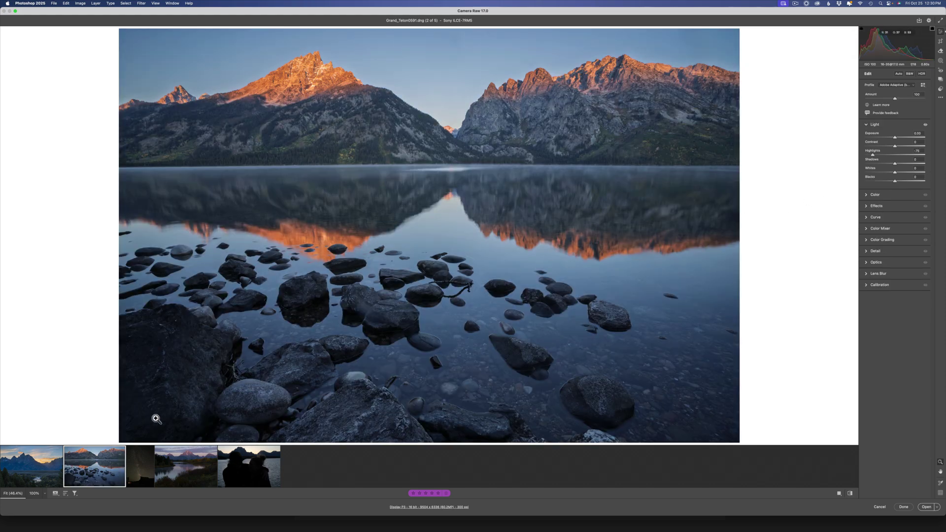
Apply the Adobe Adaptive (beta) profile to the Milky Way night photo
click(147, 463)
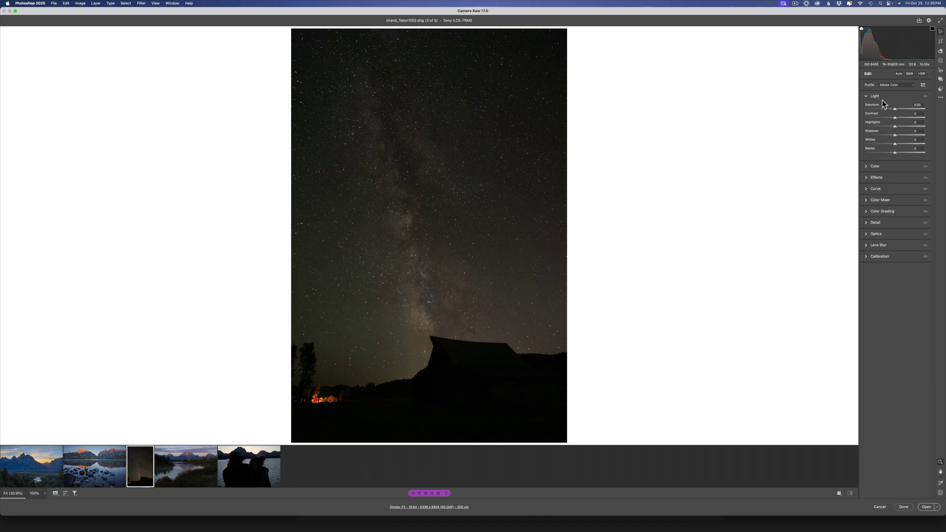
click(911, 84)
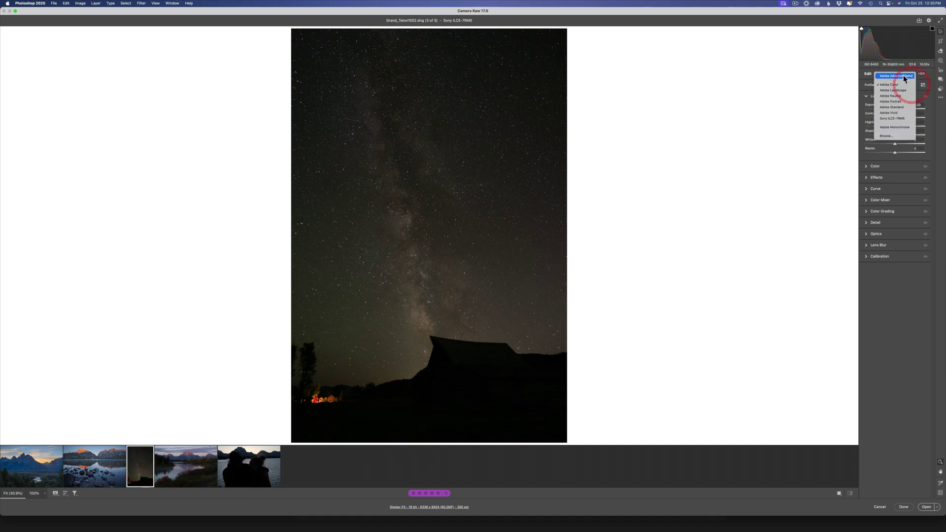
click(903, 76)
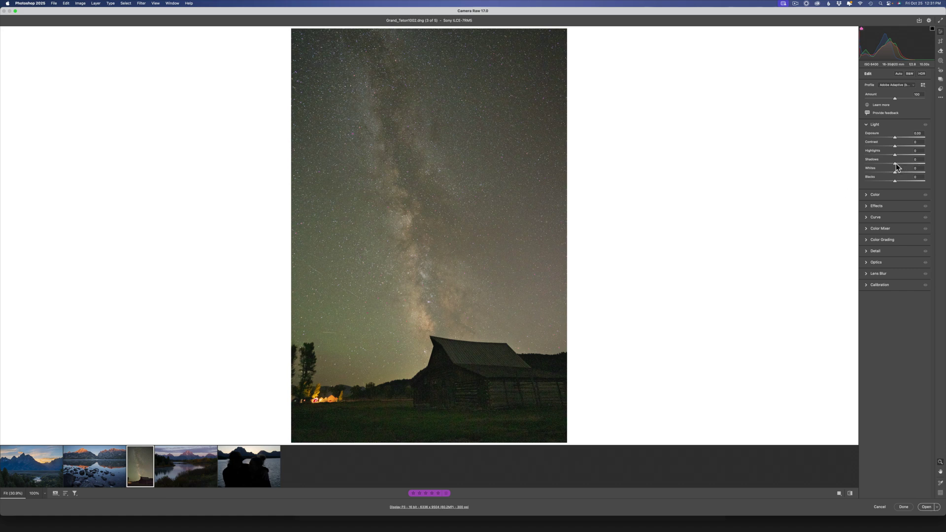
Lift night-photo Shadows to +22, keep Amount at 100, add strong contrast, then load Oxbow Bend
mouse_move(896, 168)
mouse_down()
mouse_move(941, 169)
mouse_move(897, 170)
mouse_up()
drag(896, 101, 900, 102)
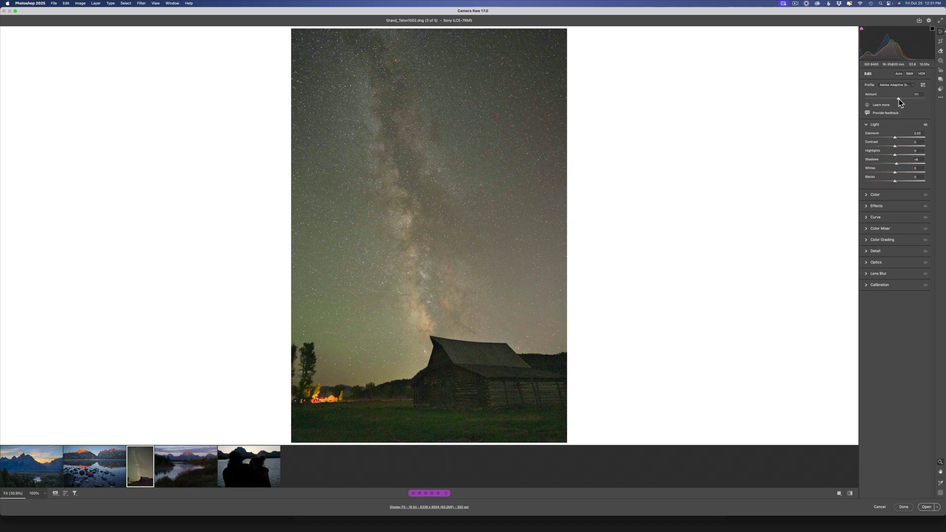
double_click(897, 99)
mouse_move(896, 146)
mouse_down()
mouse_move(916, 148)
mouse_move(908, 154)
mouse_up()
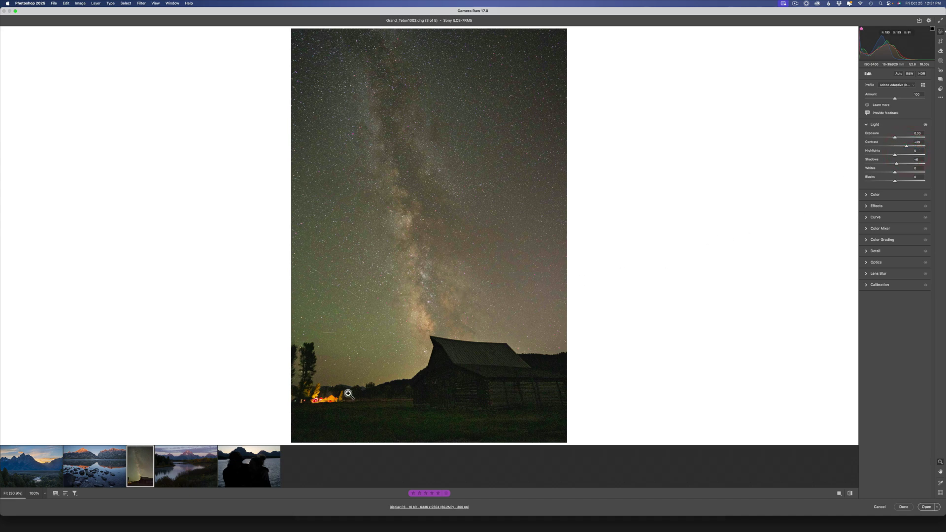
click(193, 465)
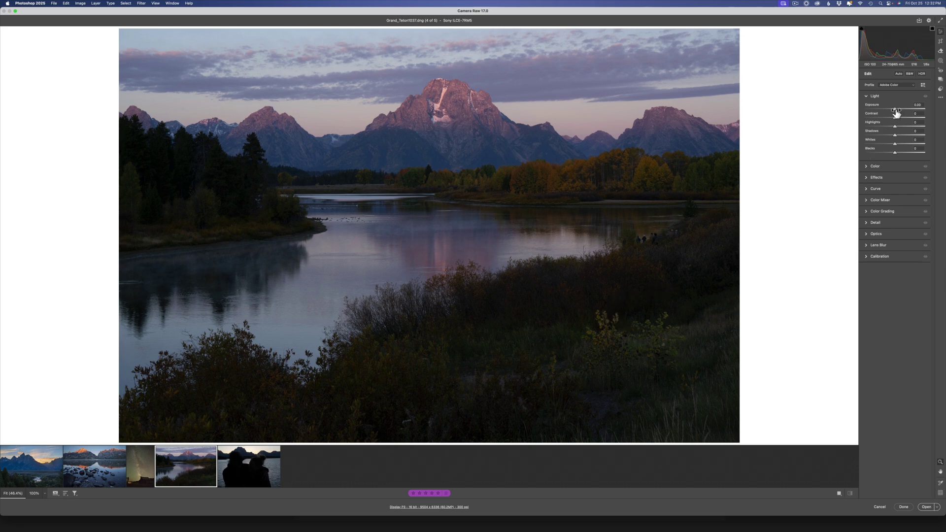
Choose Adobe Adaptive (beta) from the Profile dropdown for the Oxbow Bend photo
click(913, 85)
click(906, 77)
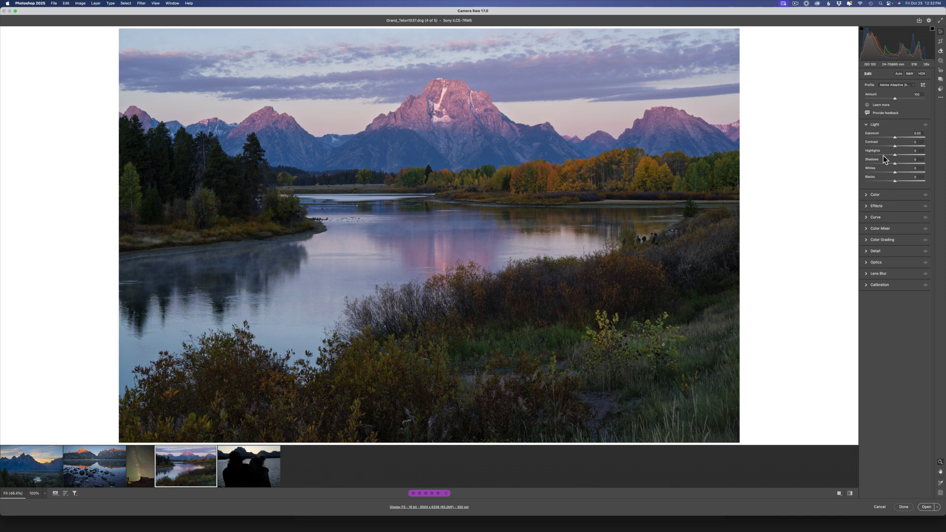
Drag Highlights down, Shadows up and Whites up in the Oxbow Bend Light panel
drag(894, 155, 885, 155)
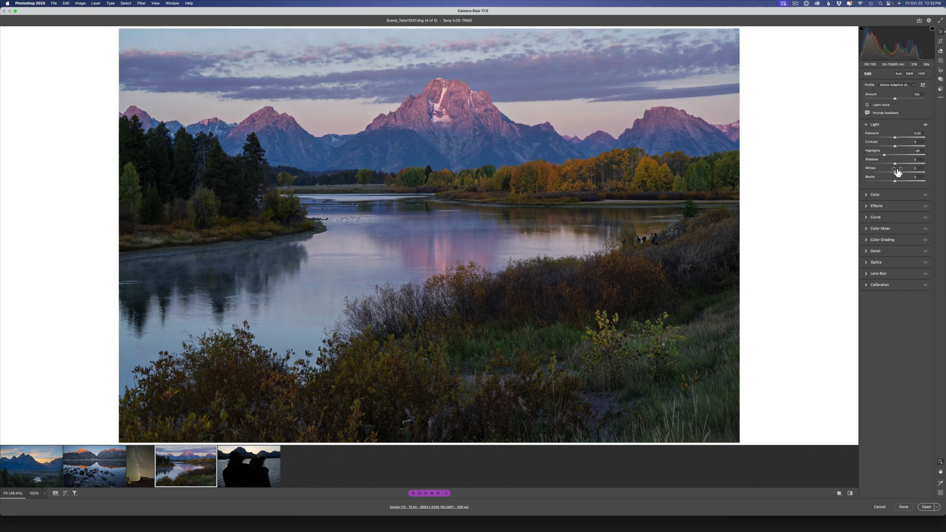
drag(894, 163, 900, 168)
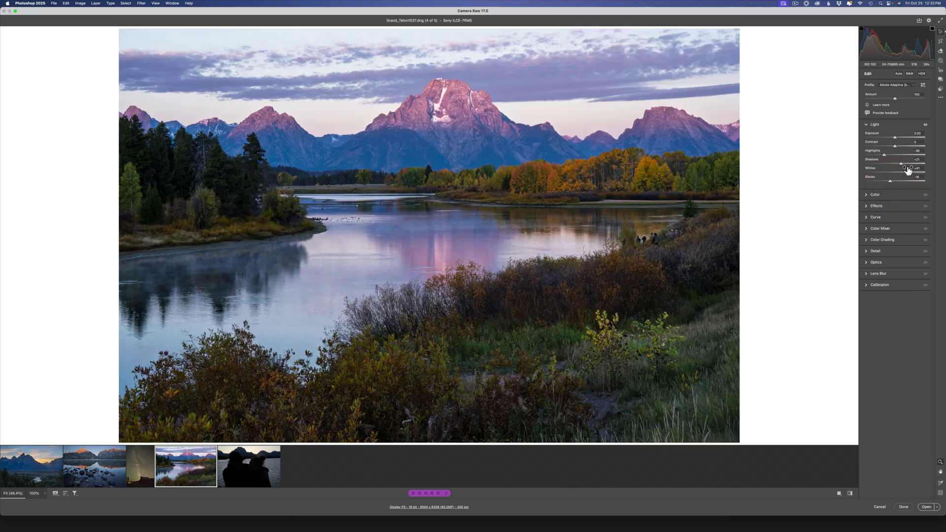
mouse_move(895, 146)
mouse_down()
mouse_move(906, 175)
mouse_move(893, 181)
mouse_up()
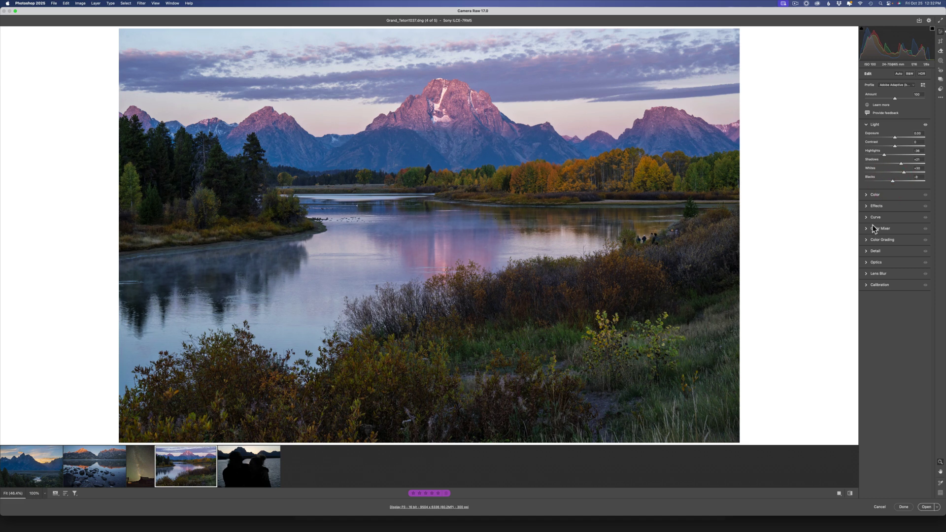
Warm the colour Temperature and select the Color Mixer's Saturation targeted adjustment tool
click(866, 195)
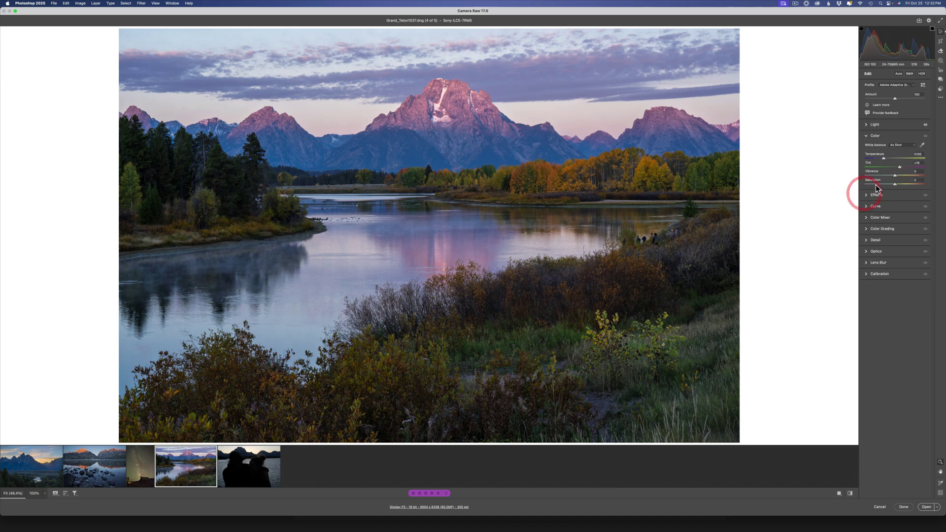
drag(883, 156, 886, 157)
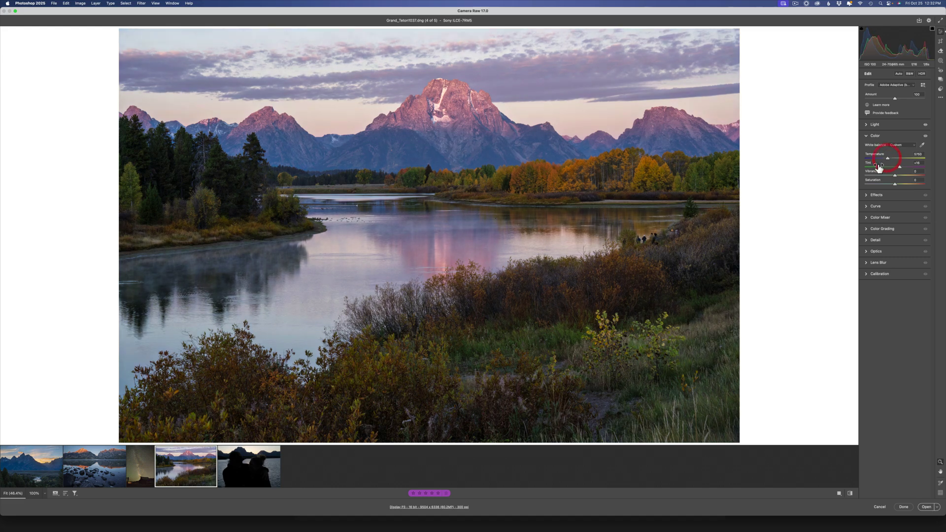
click(877, 218)
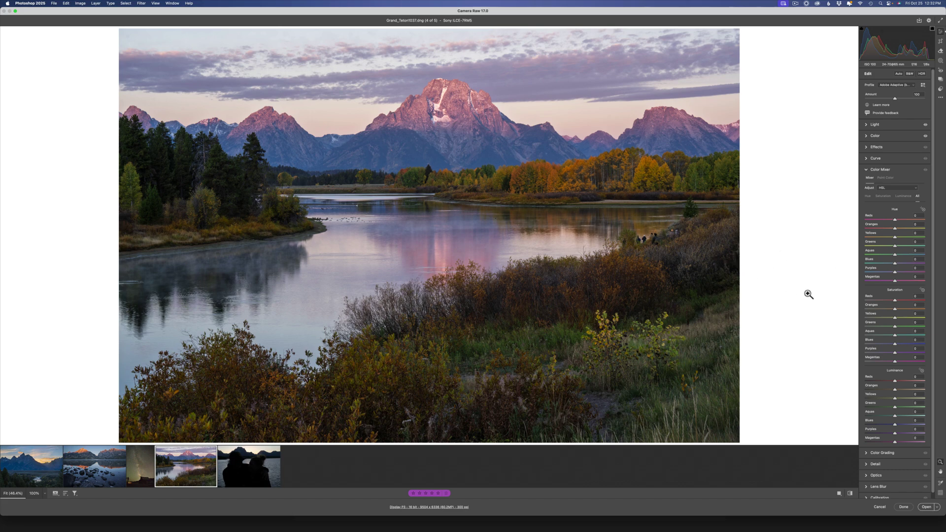
click(923, 291)
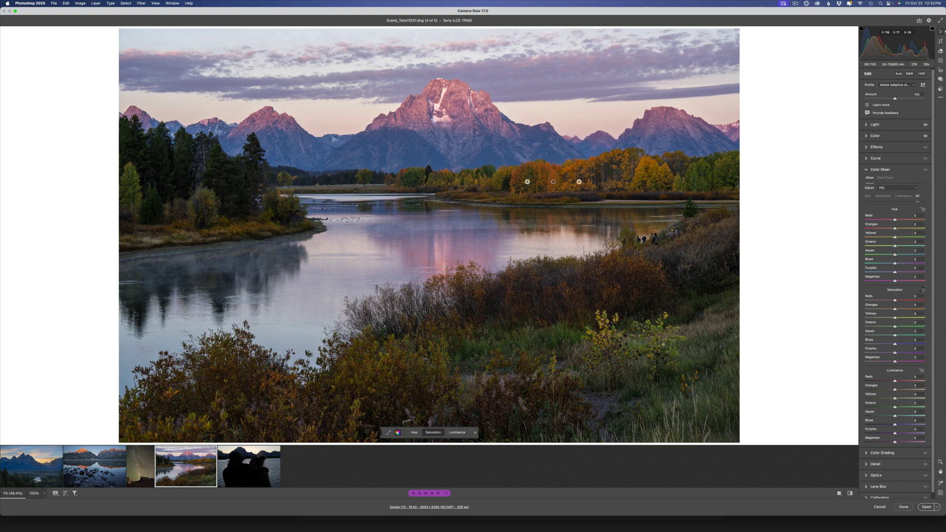
Boost saturation of the orange autumn trees and pink peak, then open the backlit portrait
drag(553, 182, 563, 182)
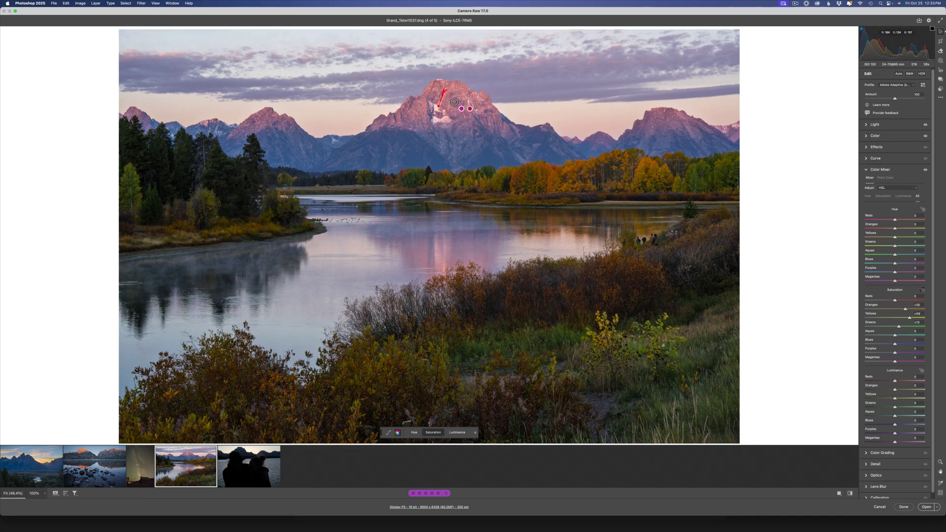
drag(455, 102, 482, 102)
click(246, 469)
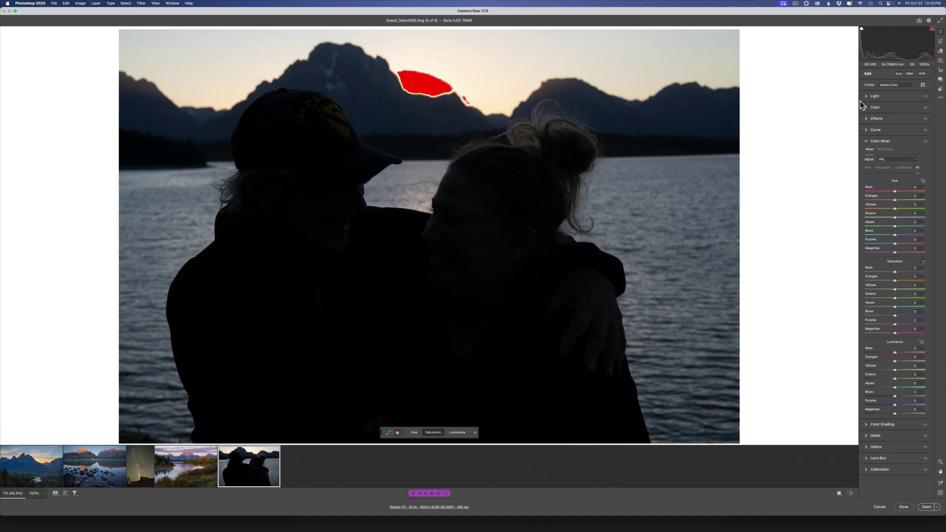
Apply Adobe Adaptive (beta) from Favorites to the couple portrait and return to the edit settings
click(922, 85)
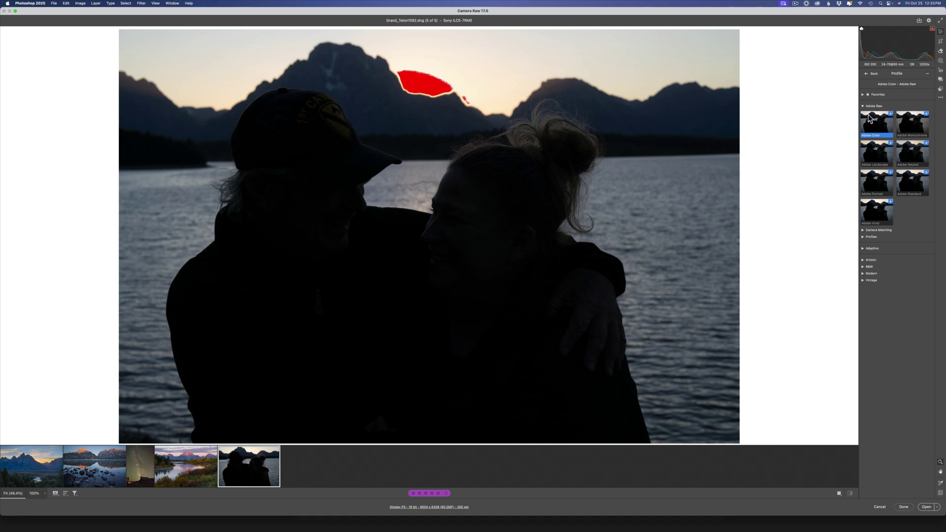
click(863, 94)
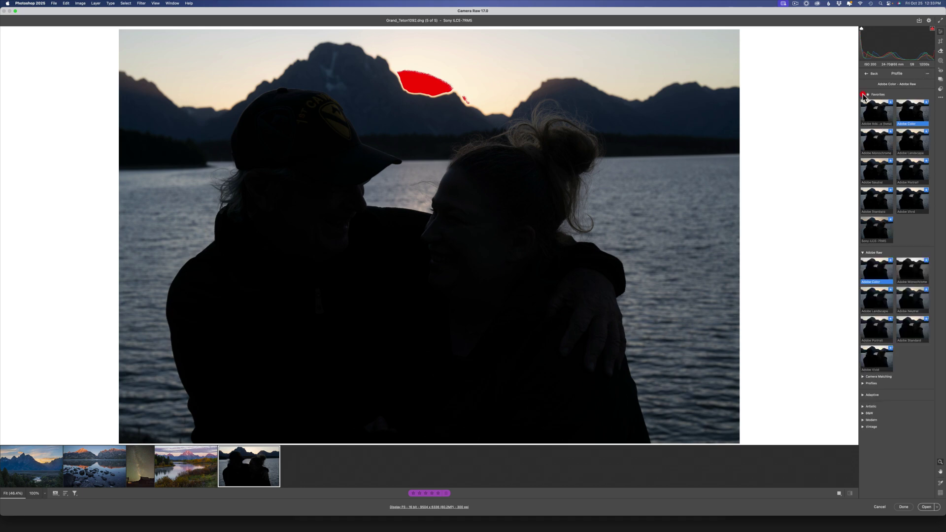
click(875, 114)
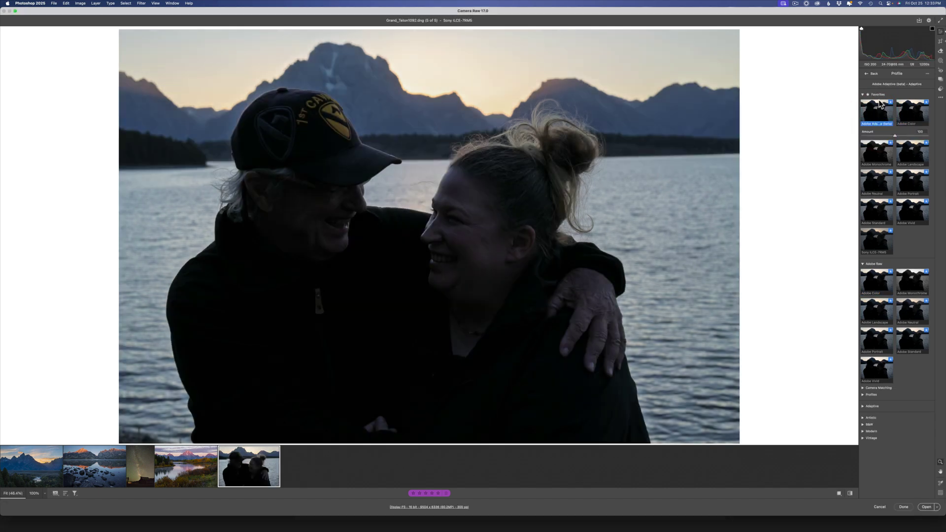
click(871, 75)
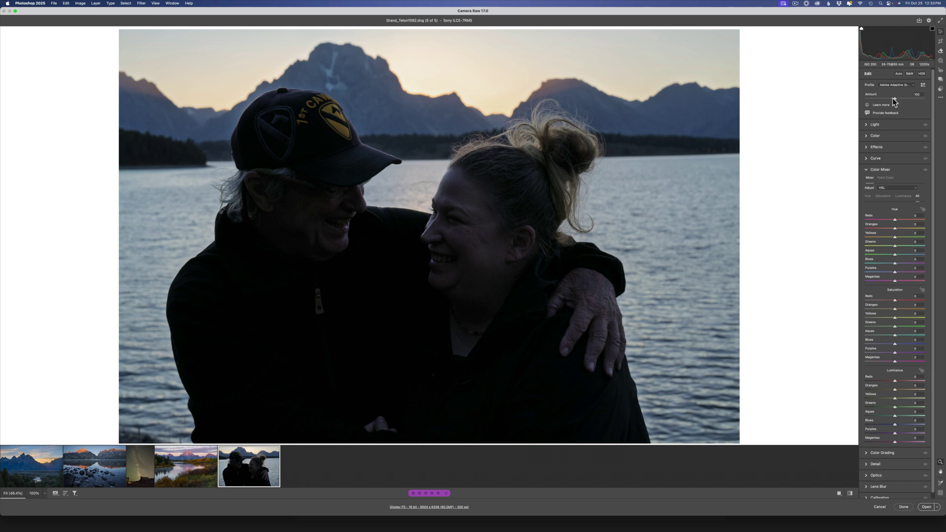
Push the portrait's Adaptive profile Amount above 100 and decline applying Auto tone settings
drag(894, 101, 908, 102)
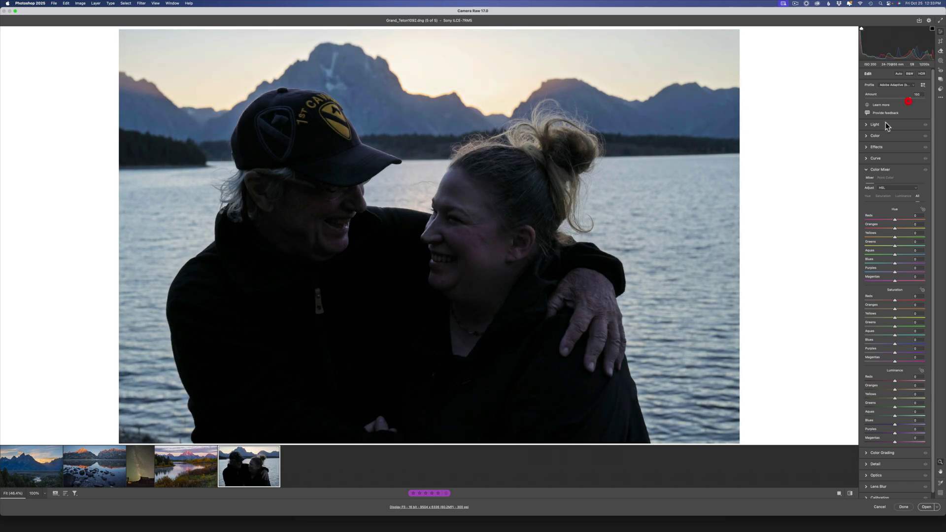
click(868, 125)
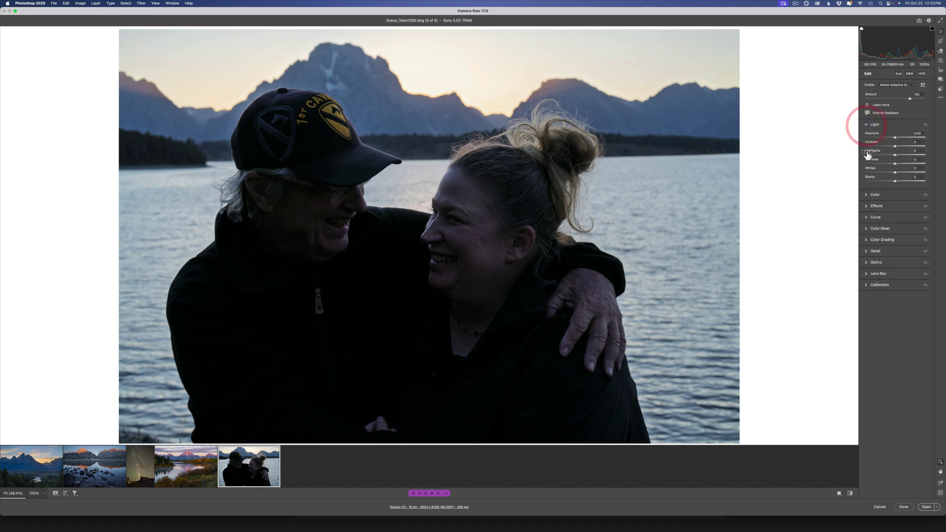
click(898, 74)
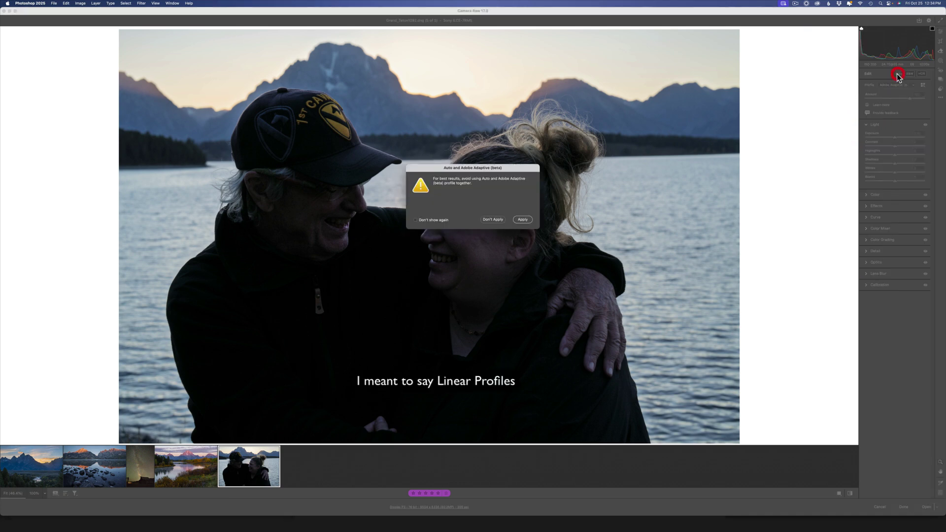
click(491, 220)
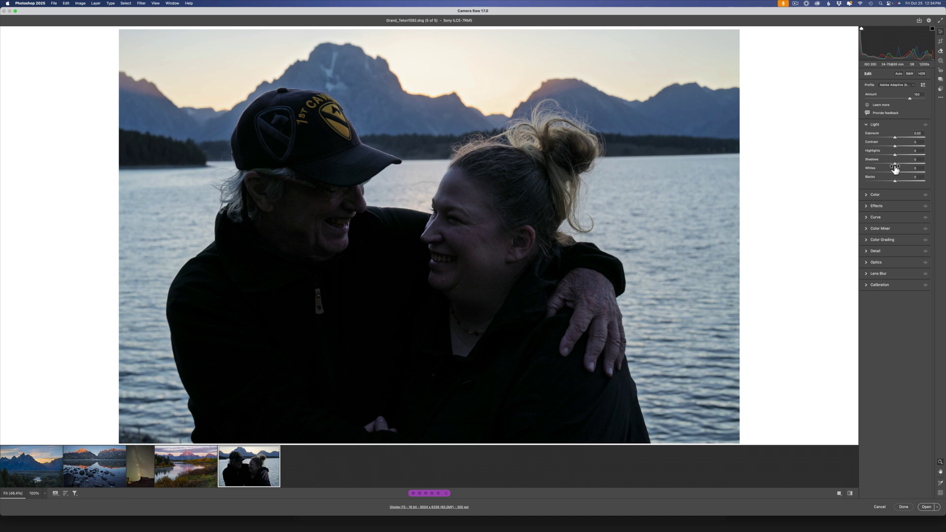
Raise Shadows to about +49 and lower Highlights to about -44, then compare before and after
mouse_move(894, 163)
mouse_down()
mouse_move(917, 164)
mouse_move(908, 164)
mouse_up()
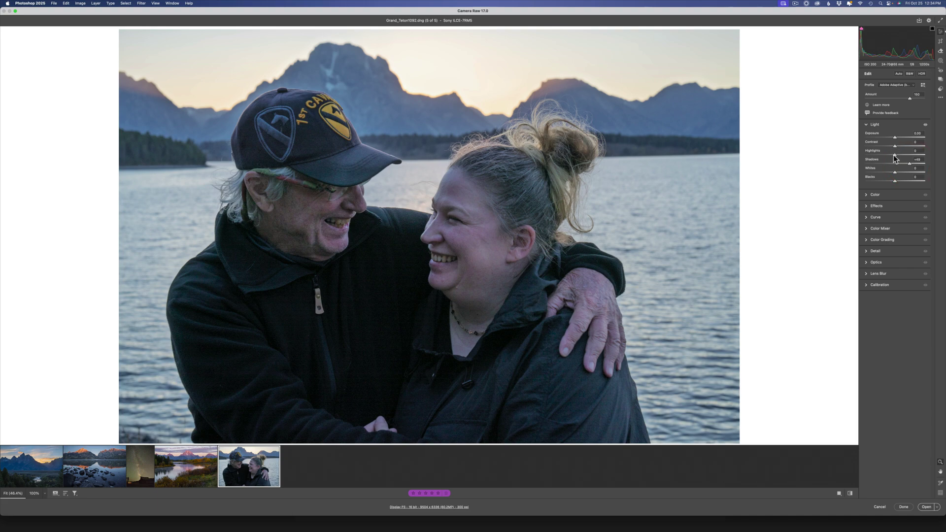
drag(894, 154, 881, 155)
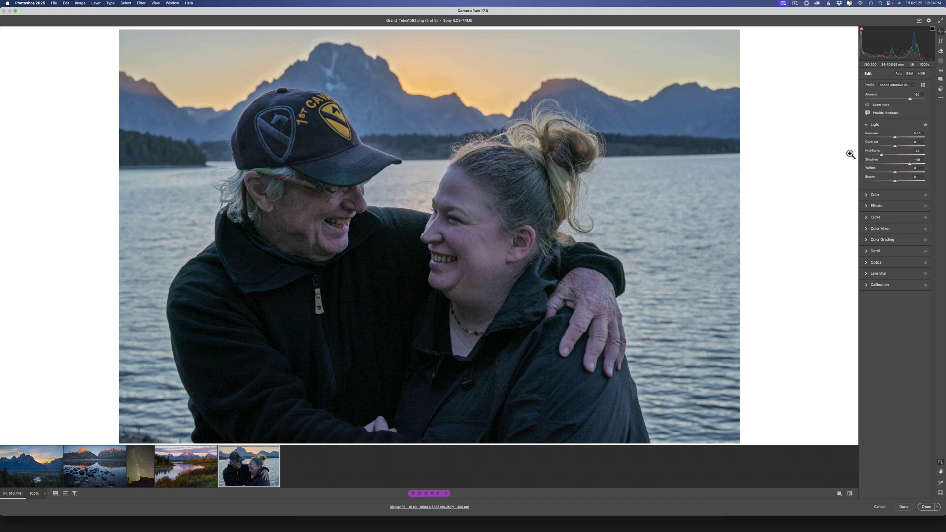
key(super+alt+p)
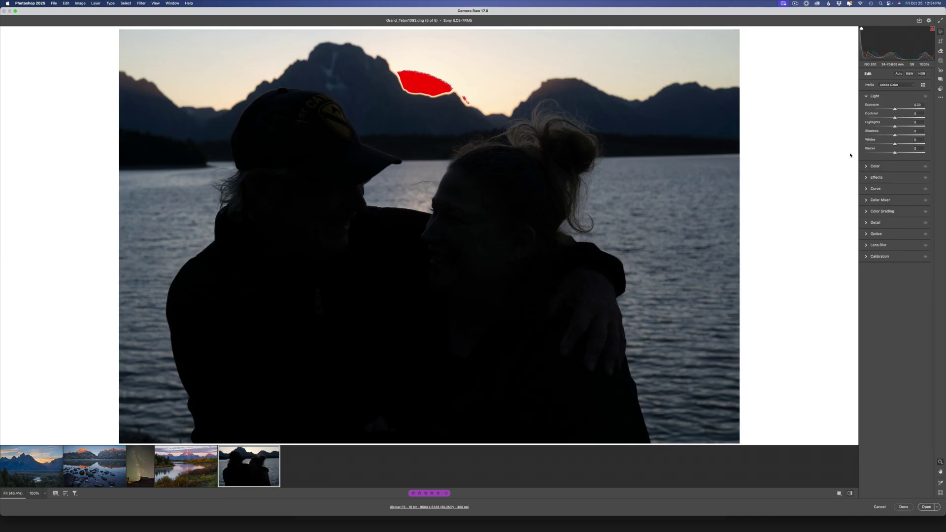
key(super+alt+p)
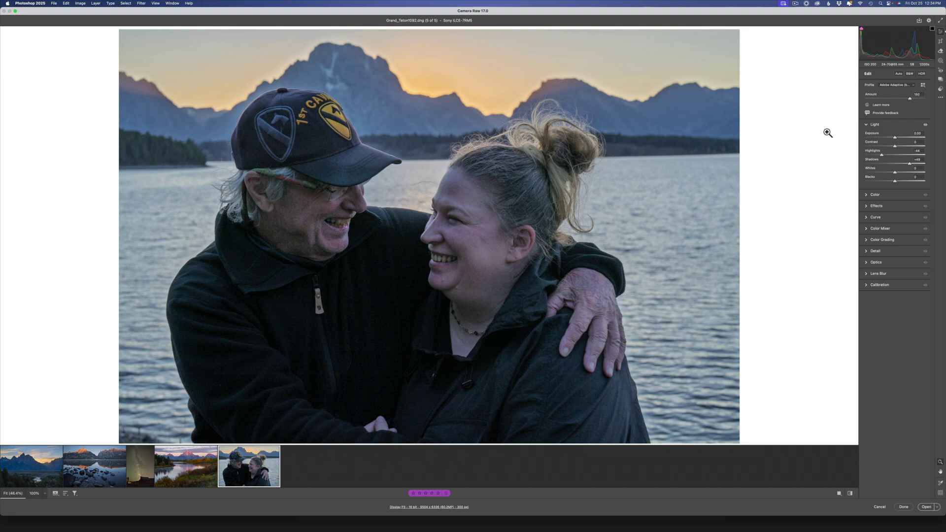
Warm the portrait's white balance Temperature to about 5700 in the Color panel
click(866, 196)
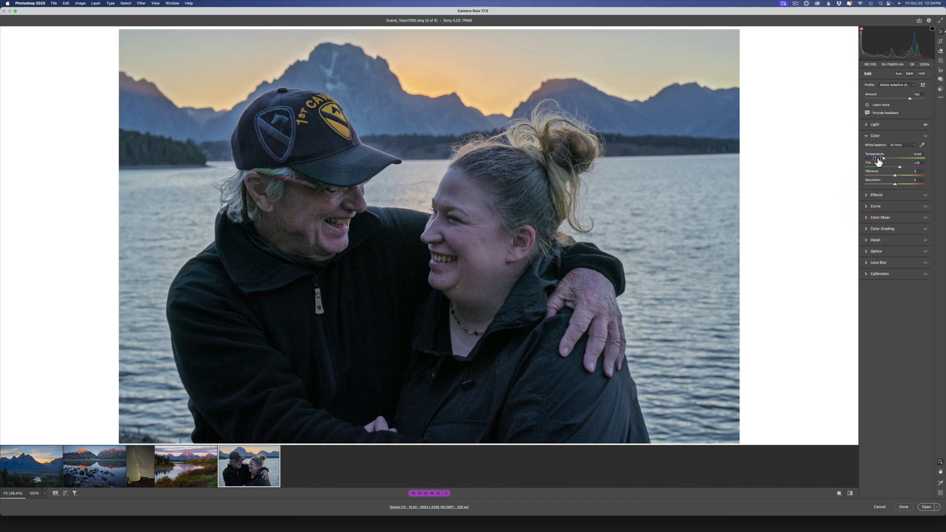
drag(882, 156, 886, 158)
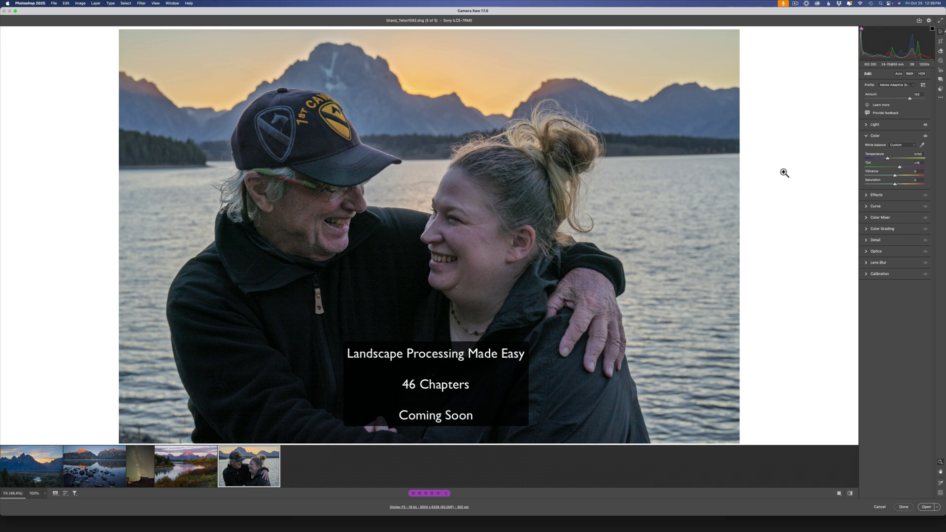
Hold Shift so the Open button becomes Open Object for a smart object
key(shift)
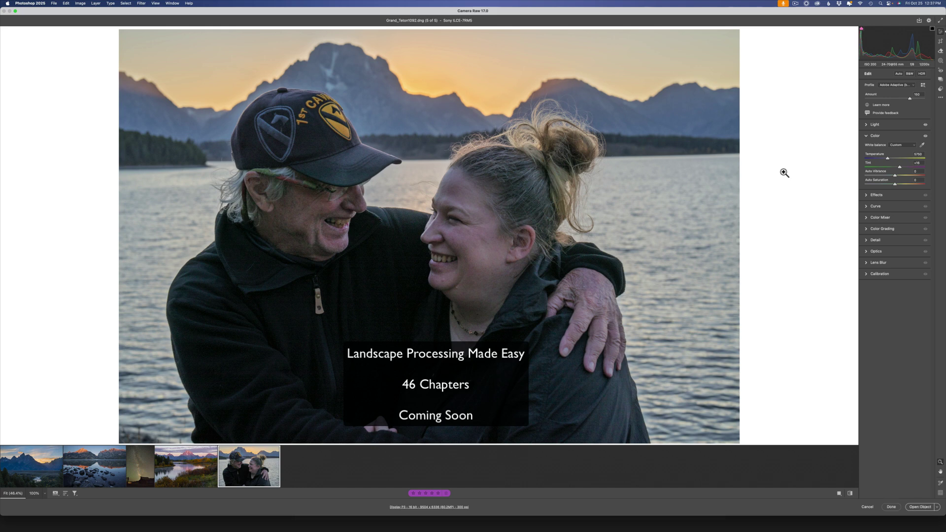